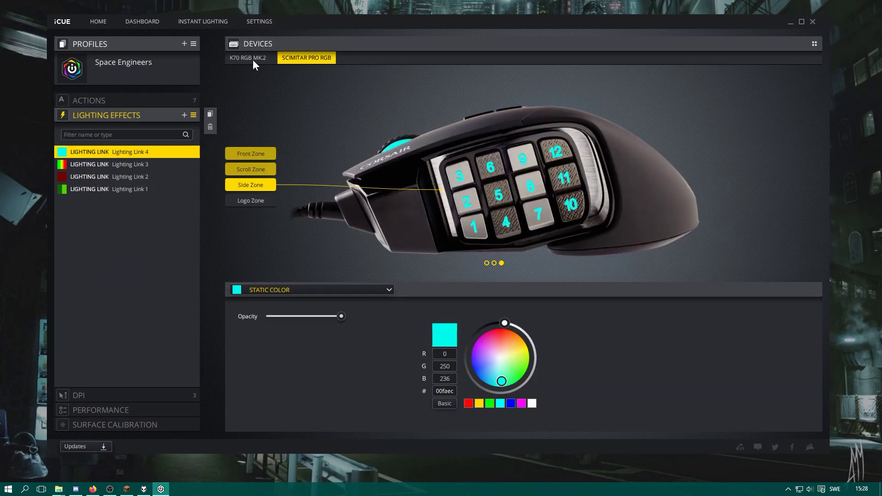
Switch to the K70 RGB MK.2 keyboard to show its four Lighting Link layers.
left_click(253, 60)
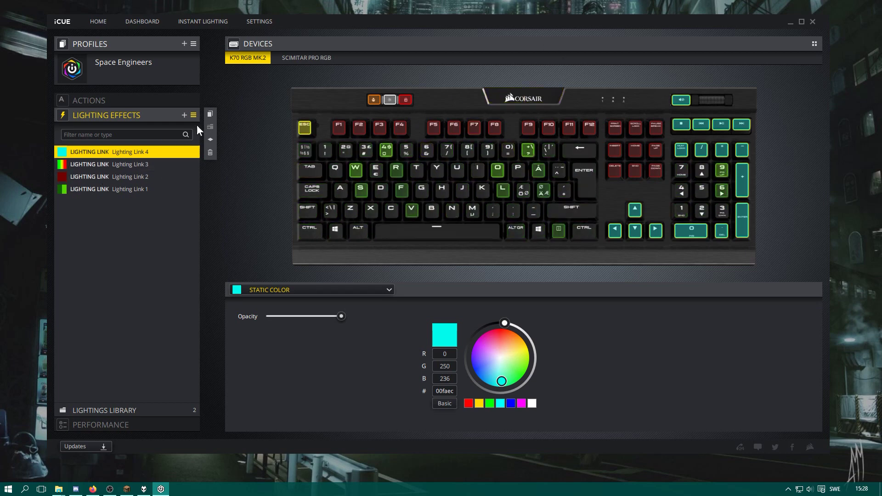
Add a Spiral Rainbow effect layer on top of the K70's Lighting Link layers.
left_click(185, 115)
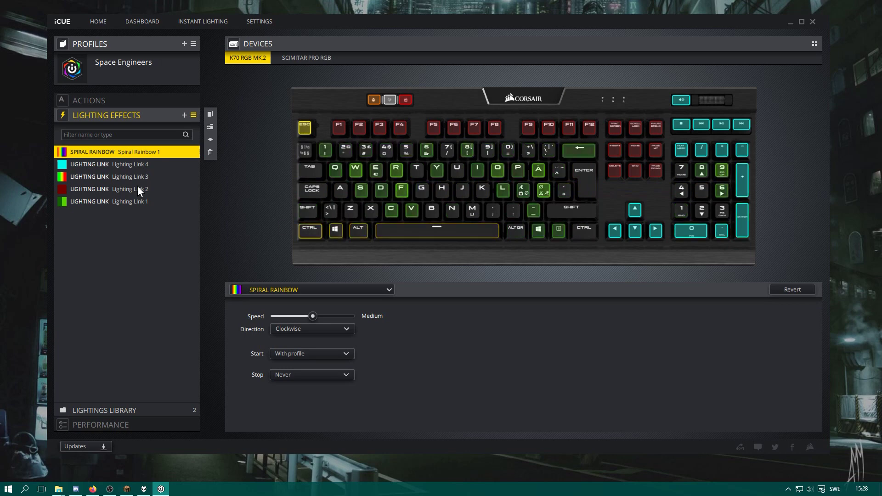
Delete the Spiral Rainbow 1 layer and review Lighting Link layers 1 through 4.
left_click(192, 152)
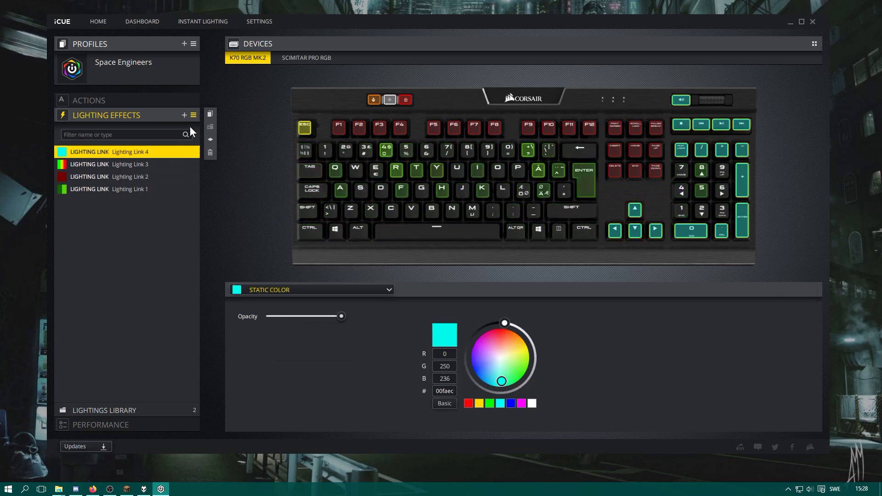
left_click(130, 164)
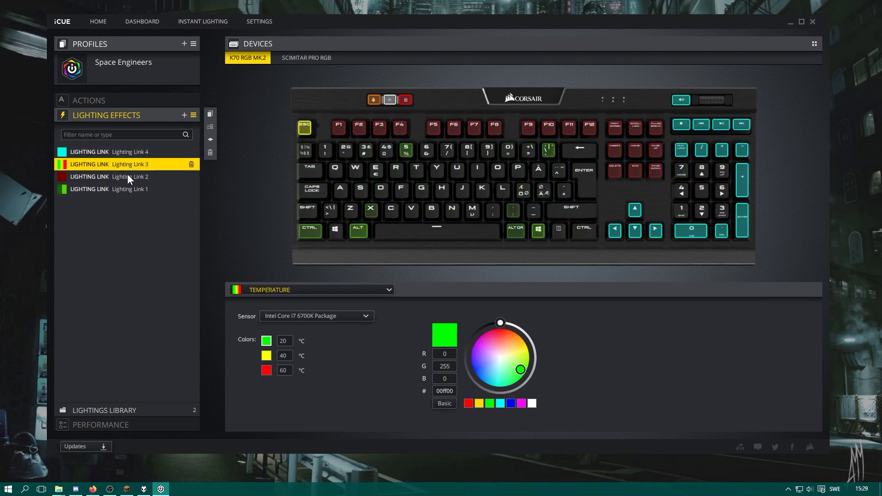
left_click(127, 176)
left_click(117, 189)
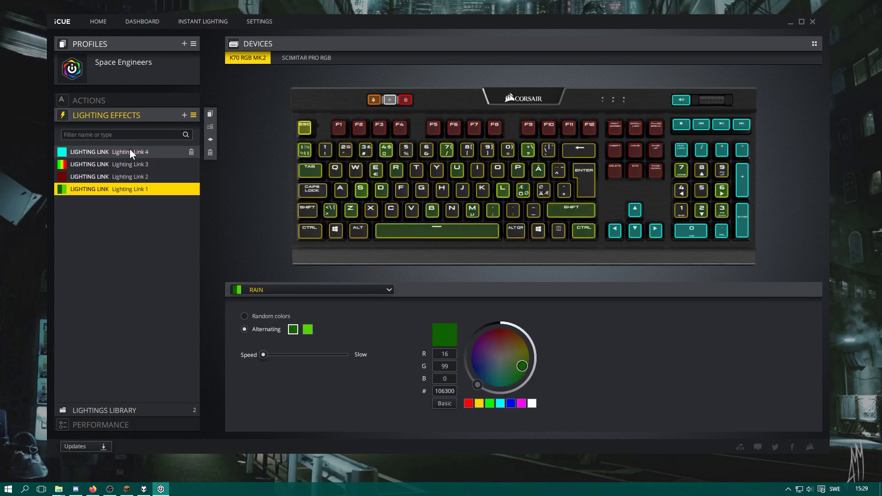
left_click(130, 150)
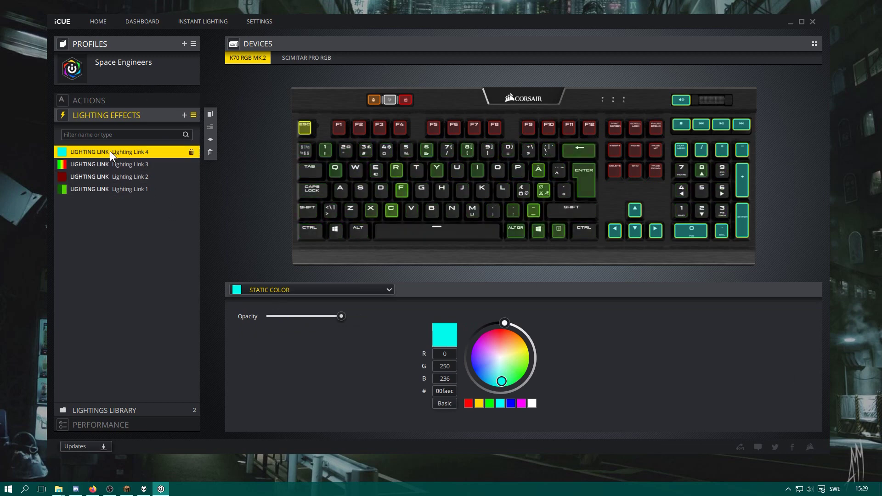
Select Lighting Link 3's CPU-temperature layer and toggle the Escape key in it.
left_click(106, 163)
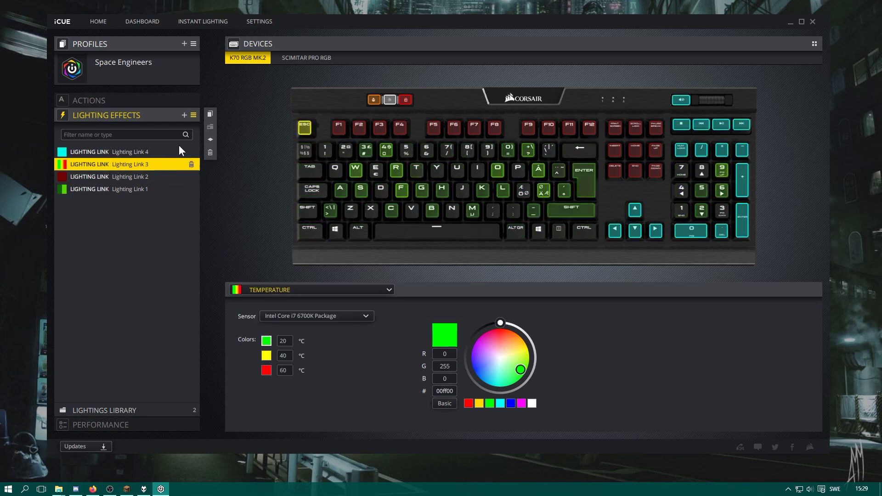
left_click(307, 130)
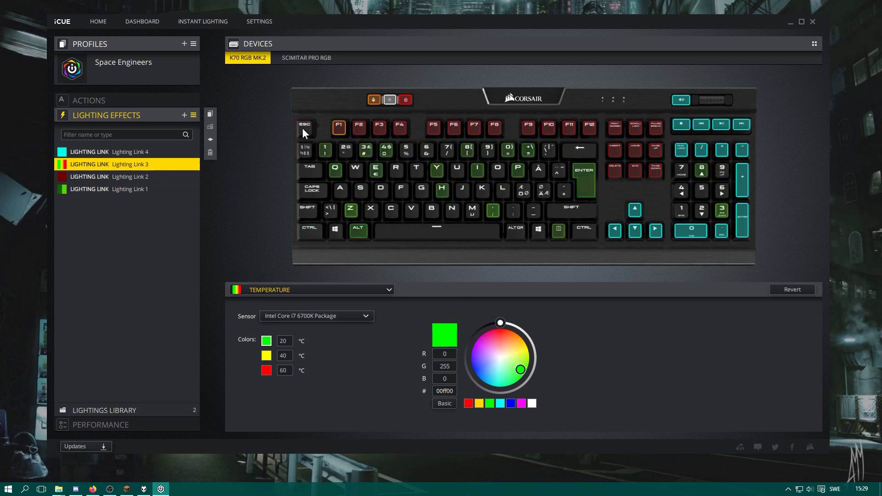
left_click(312, 289)
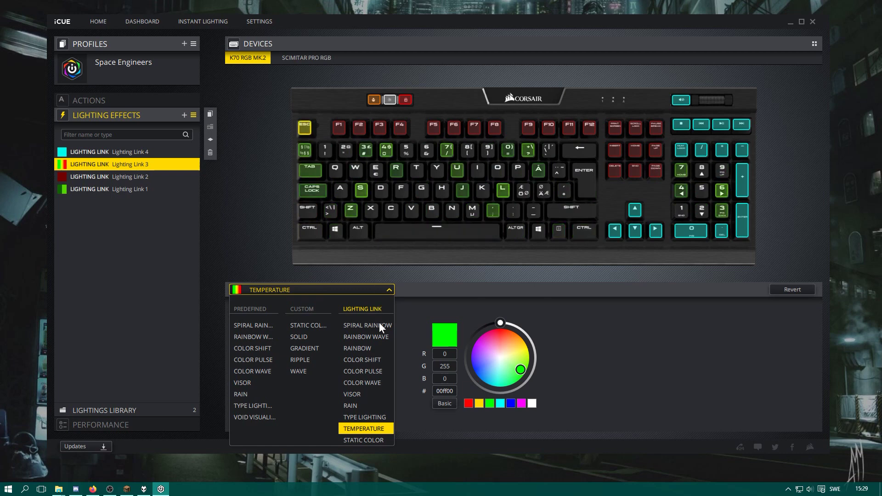
Try Color Shift and Visor effects on the layer with every keyboard key selected.
left_click(372, 360)
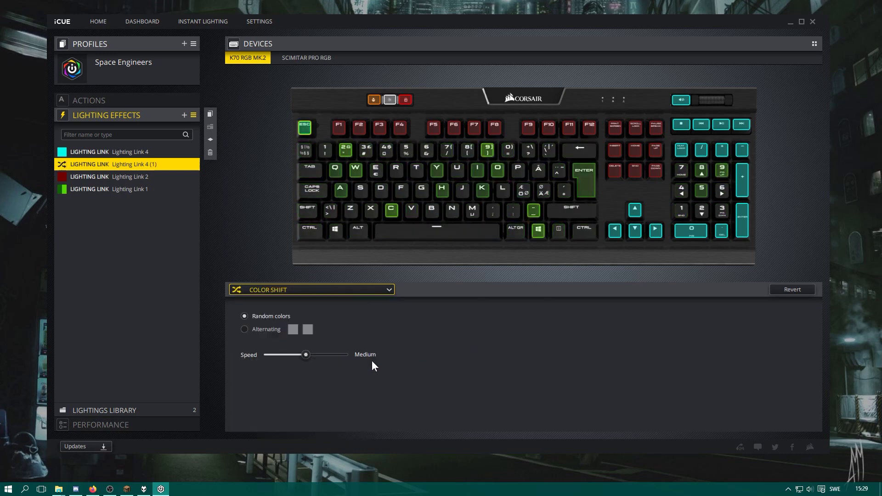
left_click(314, 292)
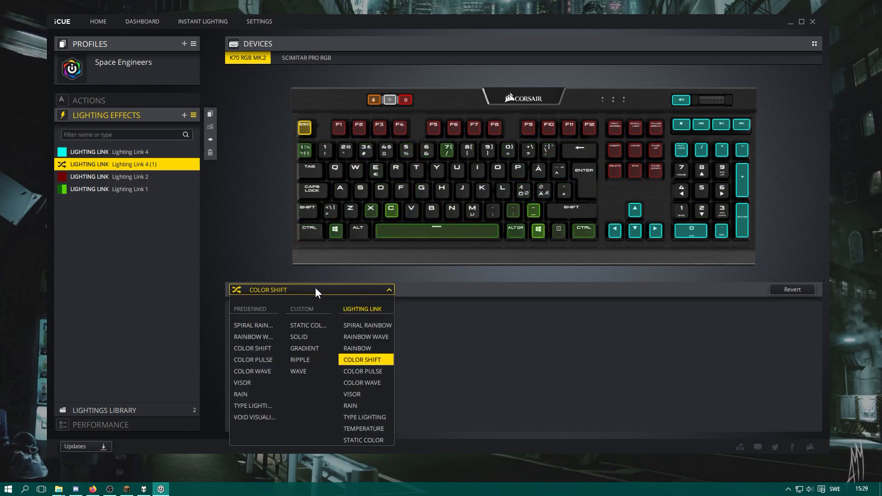
left_click(365, 395)
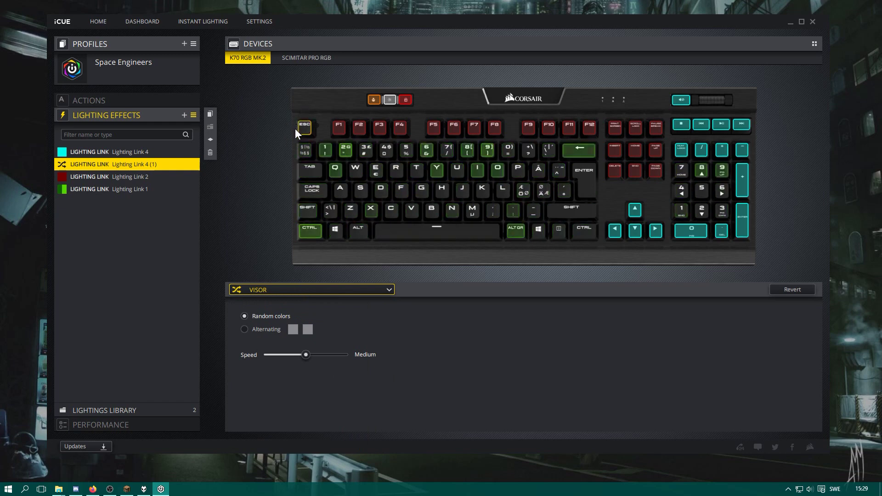
left_click_drag(295, 128, 705, 265)
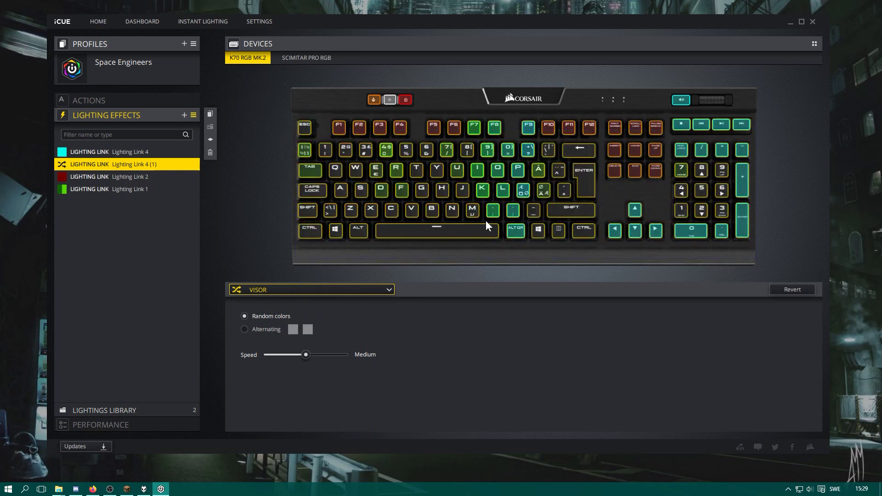
left_click(303, 289)
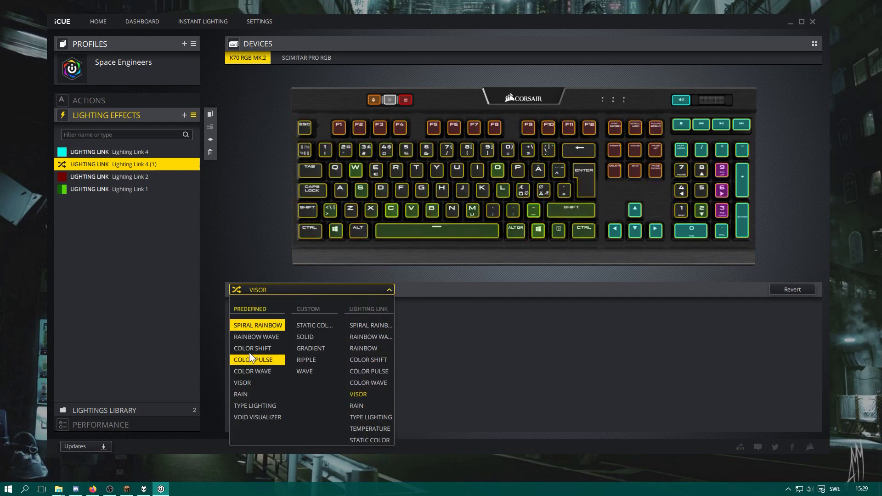
left_click(243, 383)
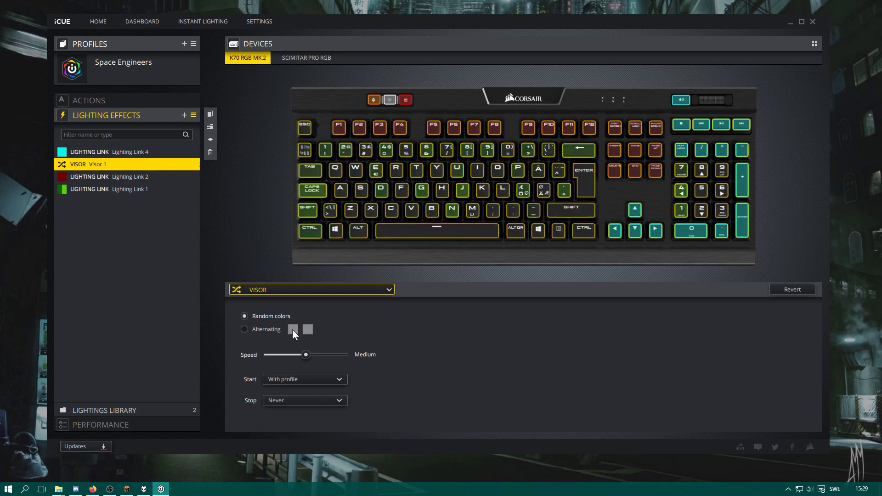
Try a custom static colour and Lighting Link Rain, then make the layer a Temperature effect.
left_click(258, 290)
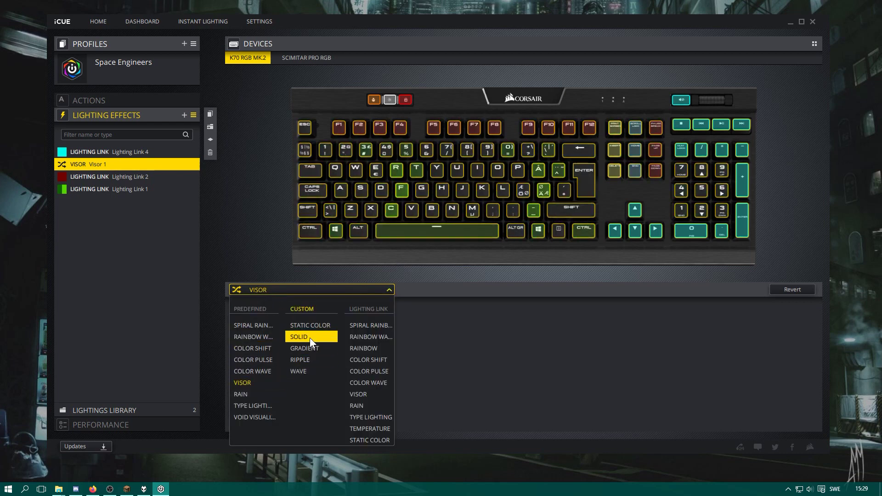
left_click(324, 326)
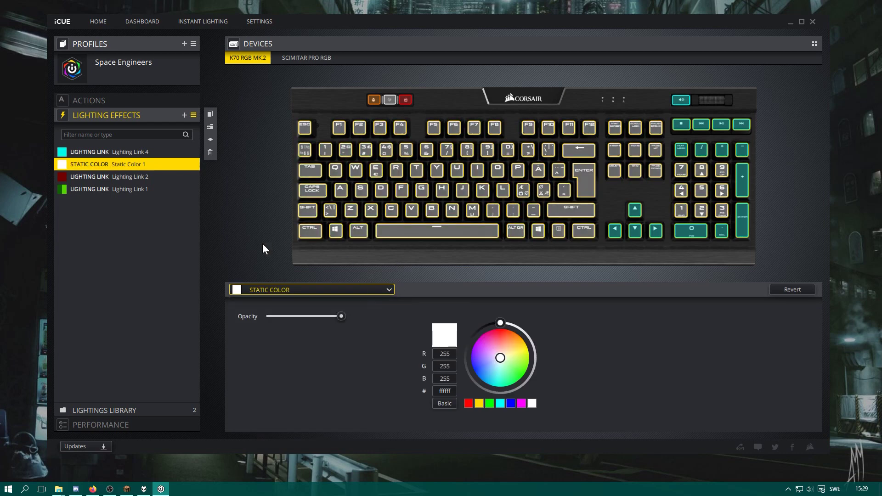
left_click(285, 286)
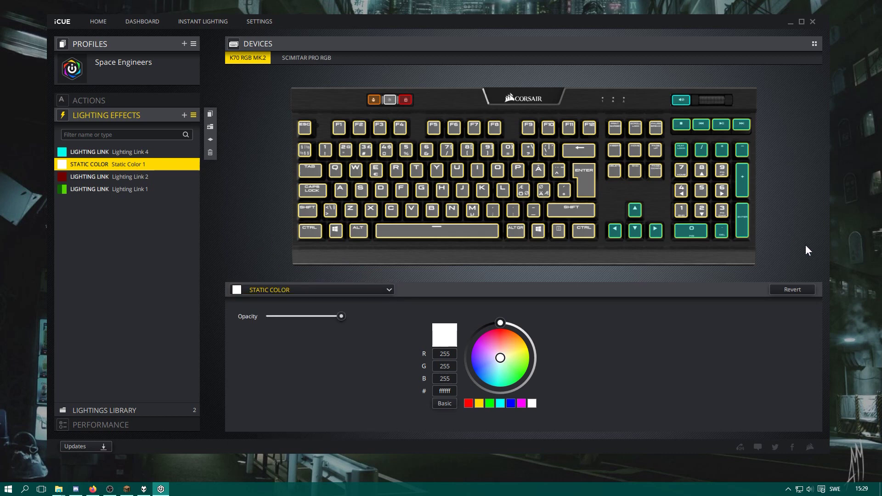
left_click(280, 290)
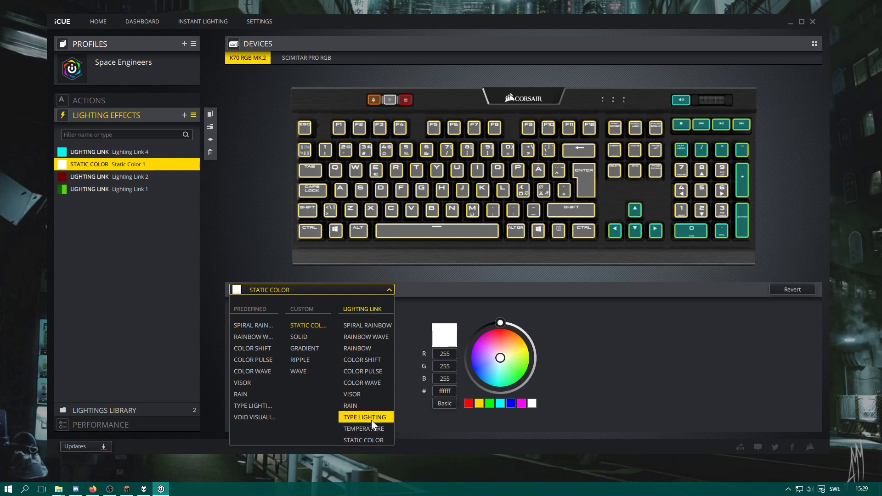
left_click(368, 404)
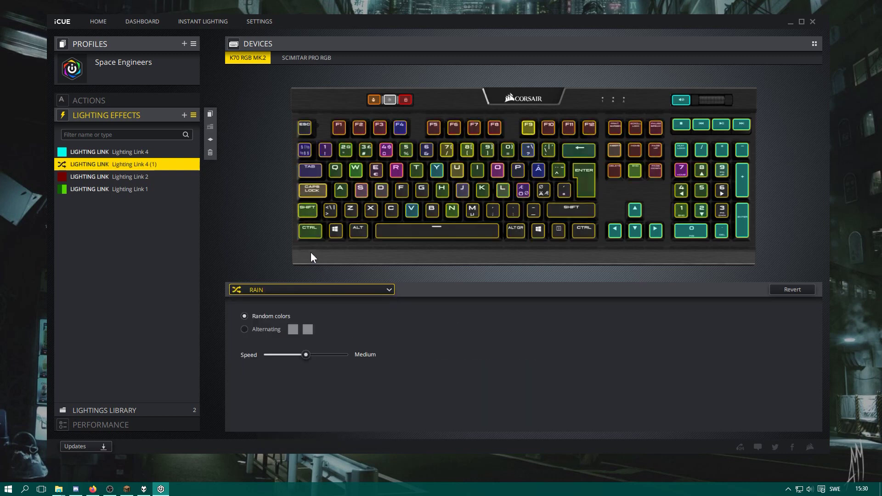
left_click(302, 290)
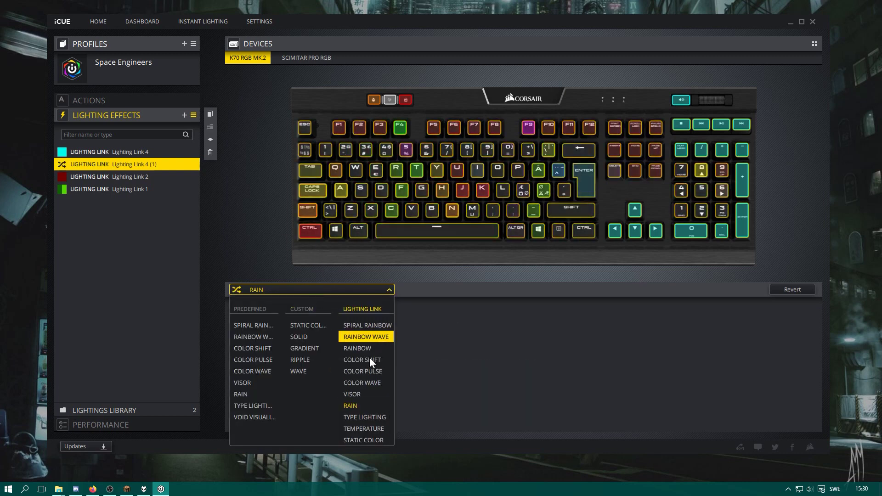
left_click(373, 428)
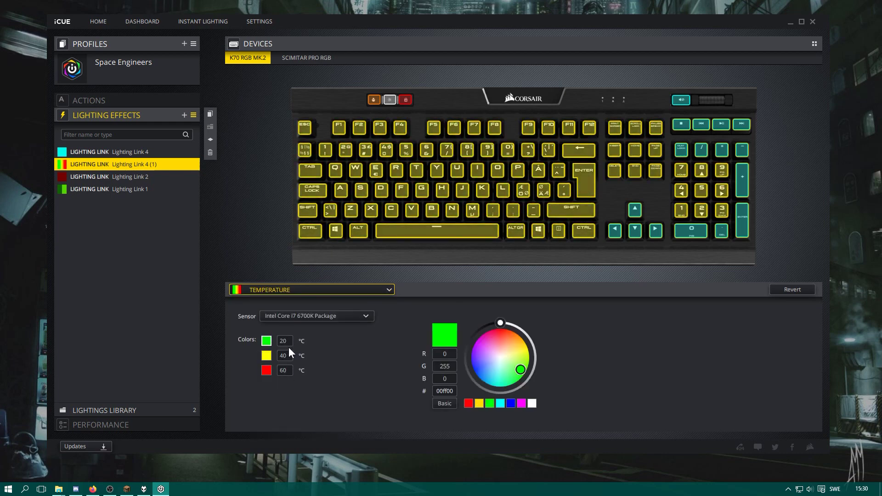
Keep the Intel Core i7 6700K Package sensor and limit the Temperature layer to Escape.
left_click(315, 317)
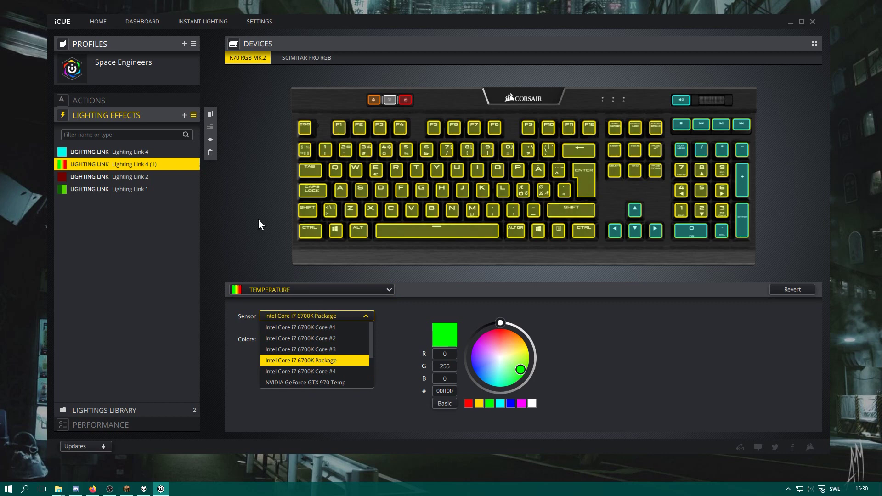
left_click(252, 201)
left_click(308, 129)
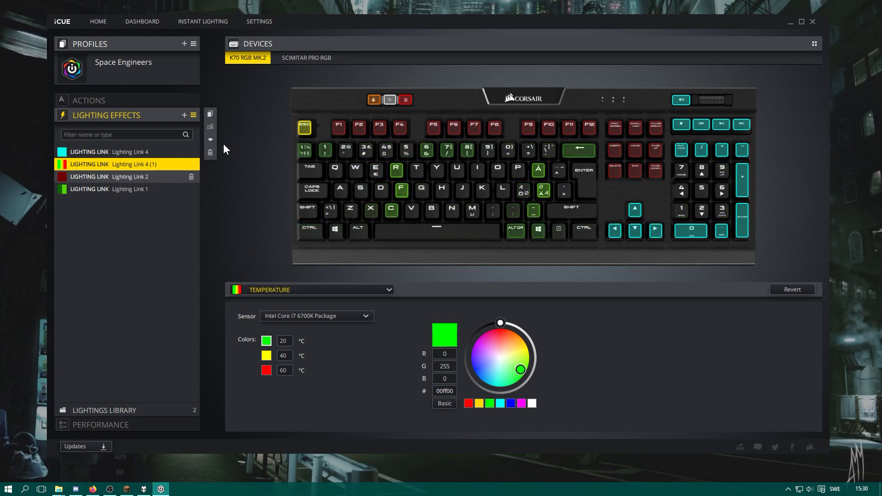
left_click(291, 56)
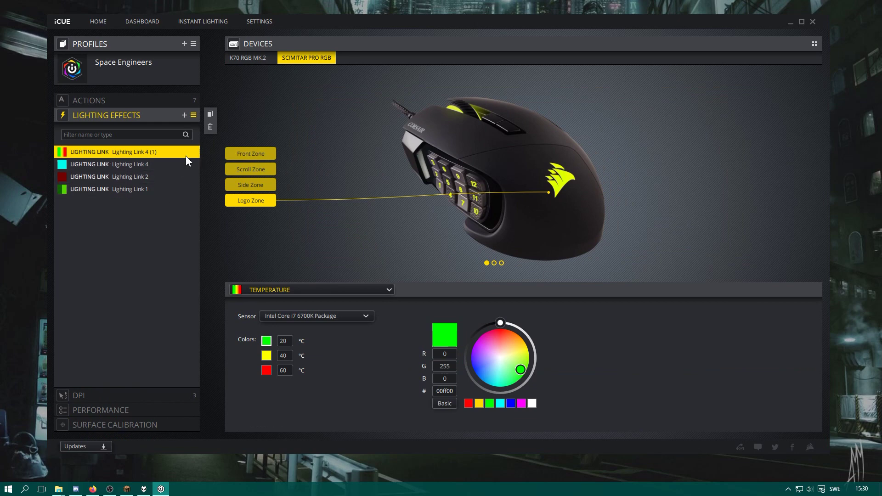
Inspect the Scimitar's Lighting Link 1 rain, 2 red and 4 cyan layers.
left_click(121, 187)
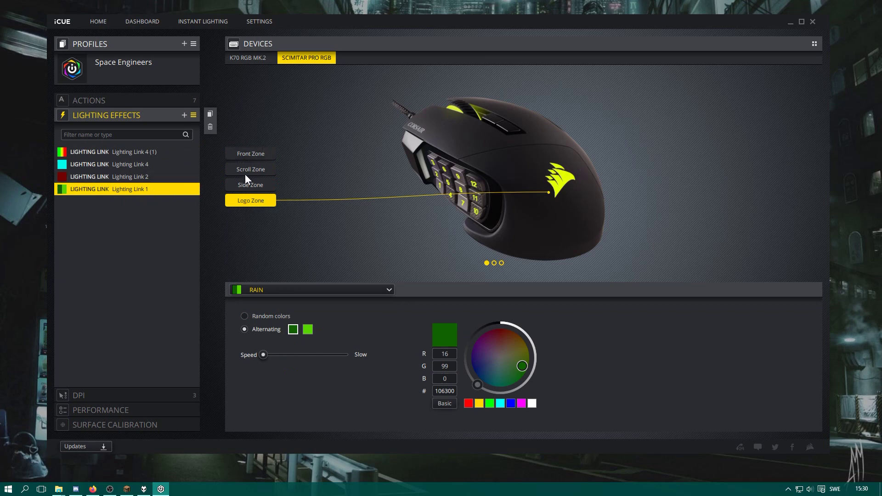
left_click(105, 174)
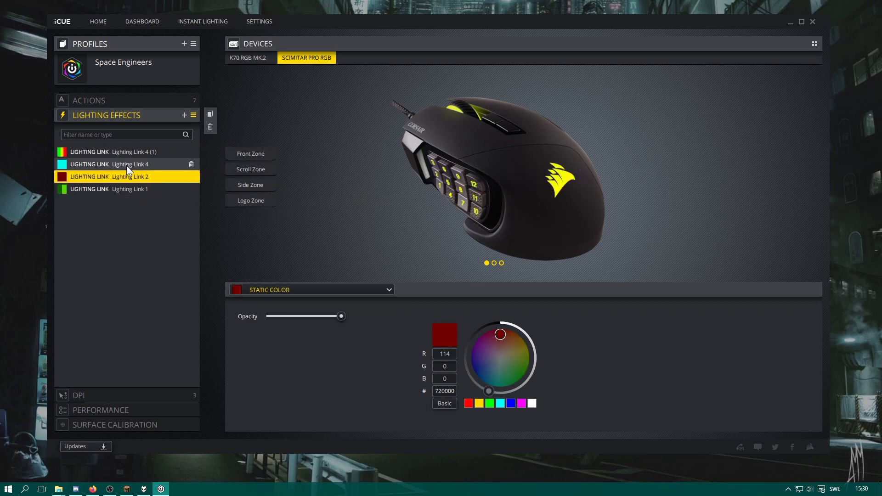
left_click(125, 164)
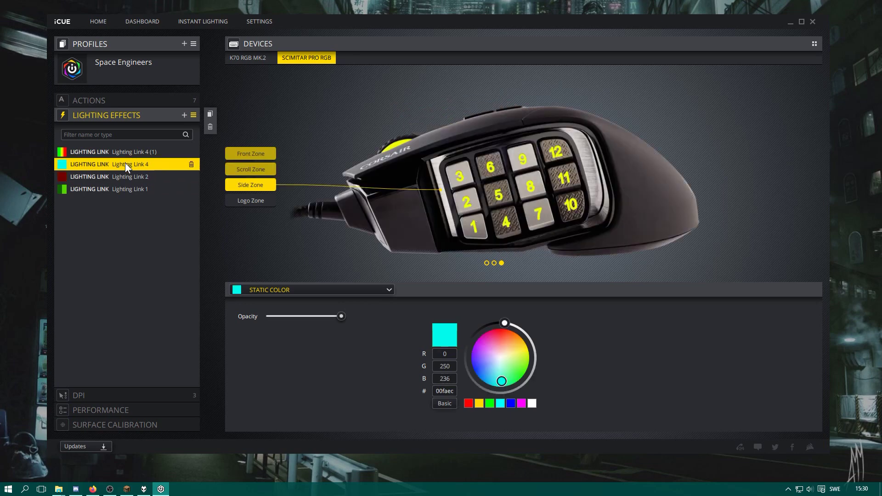
left_click(486, 262)
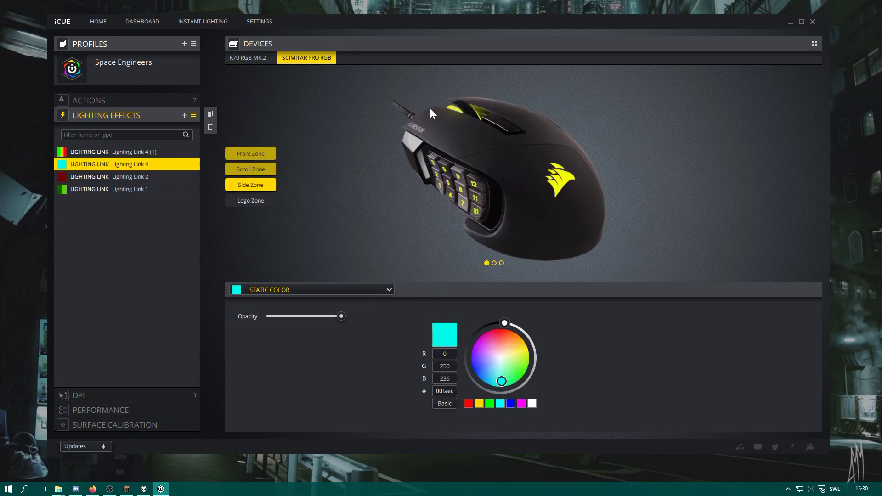
Turn off the Lighting Link 4 (1) temperature layer on the mouse's Front and Logo zones.
left_click(123, 152)
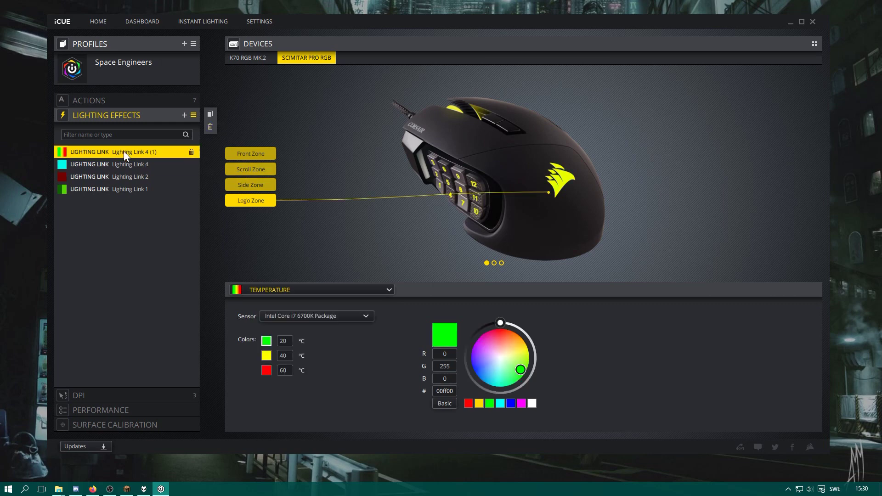
left_click(253, 151)
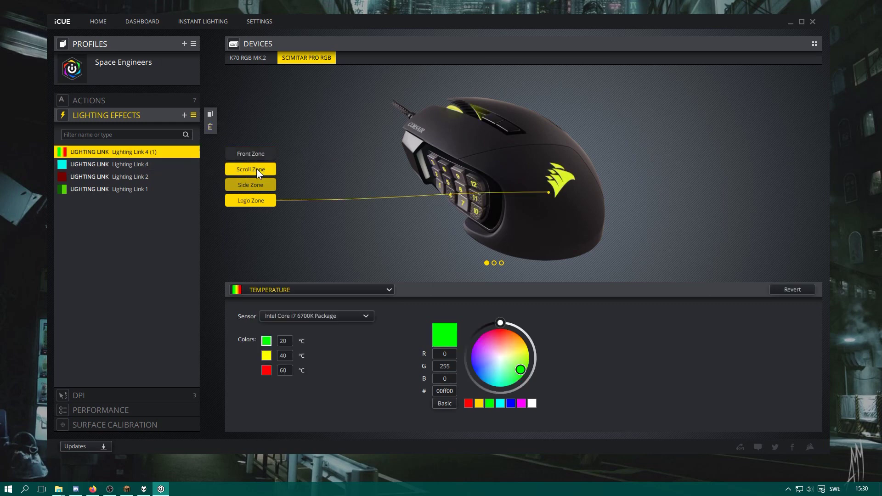
left_click(257, 200)
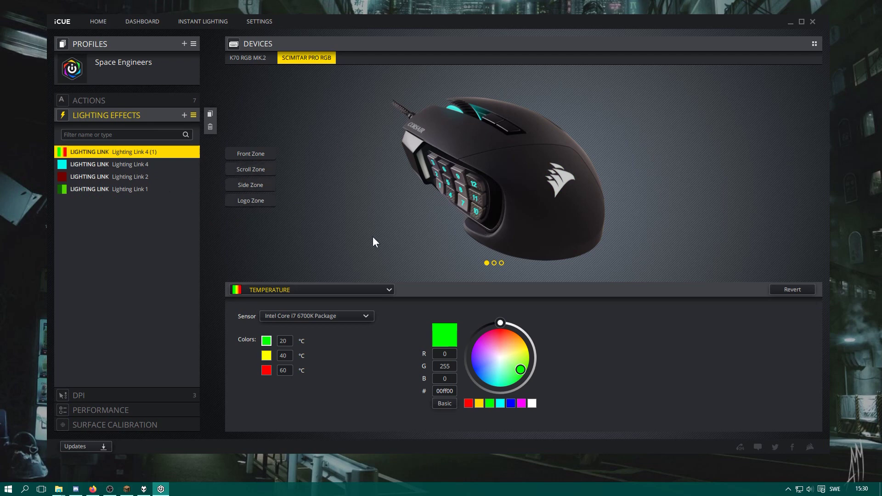
left_click(244, 156)
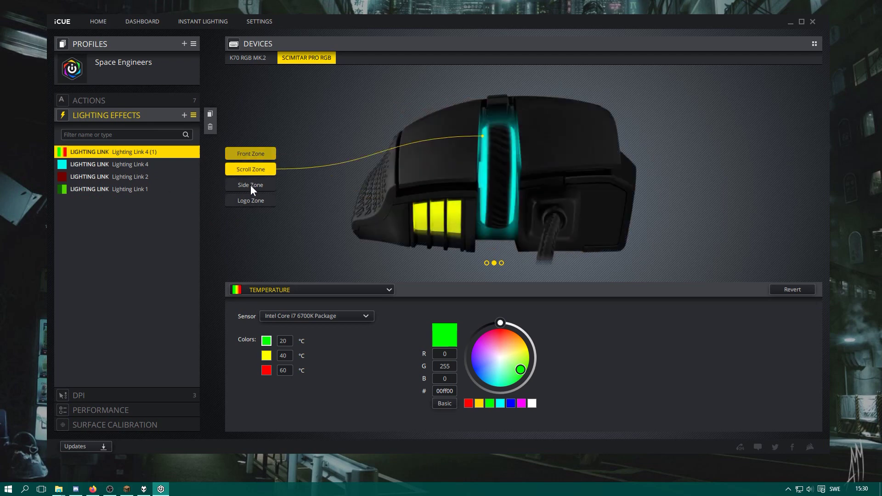
left_click(250, 186)
left_click(252, 200)
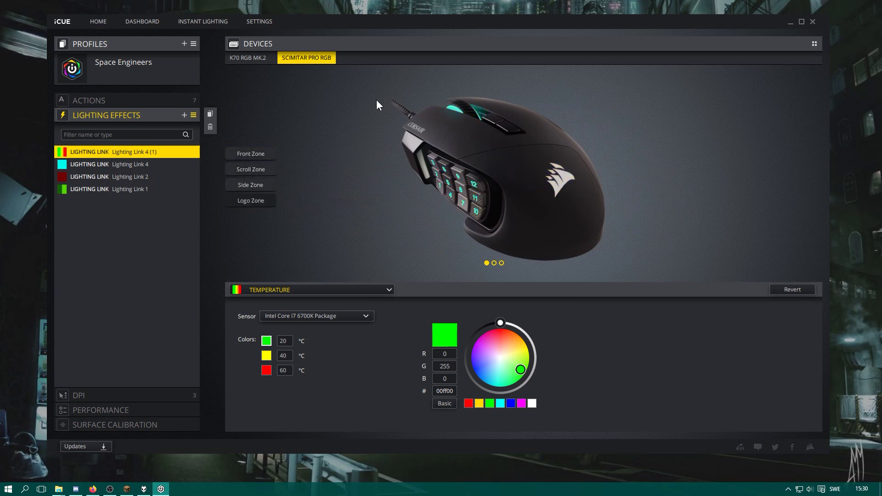
left_click(252, 59)
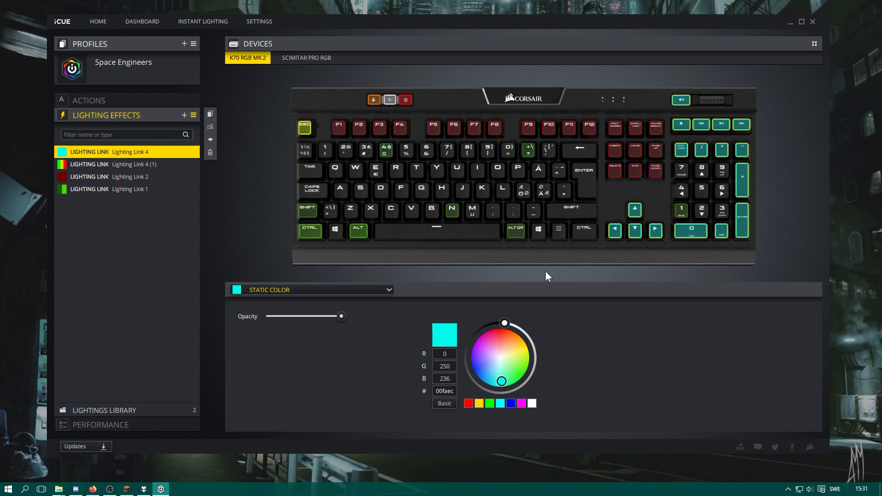
left_click(202, 21)
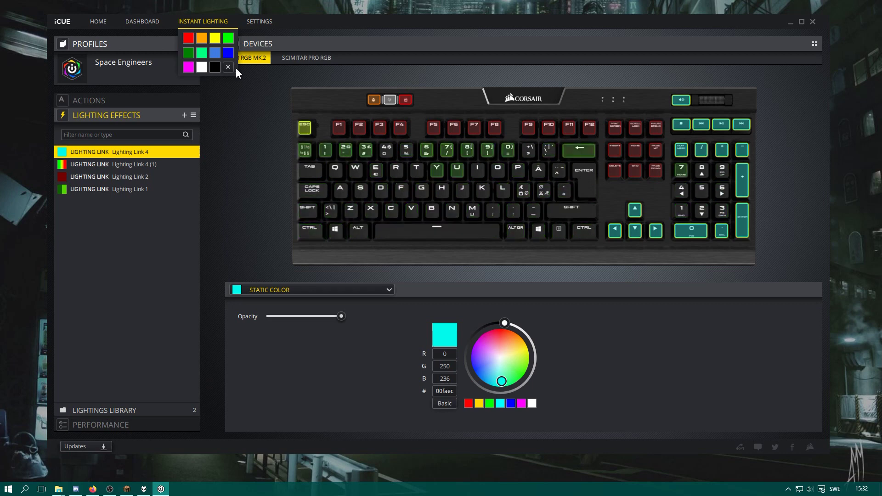
left_click(229, 54)
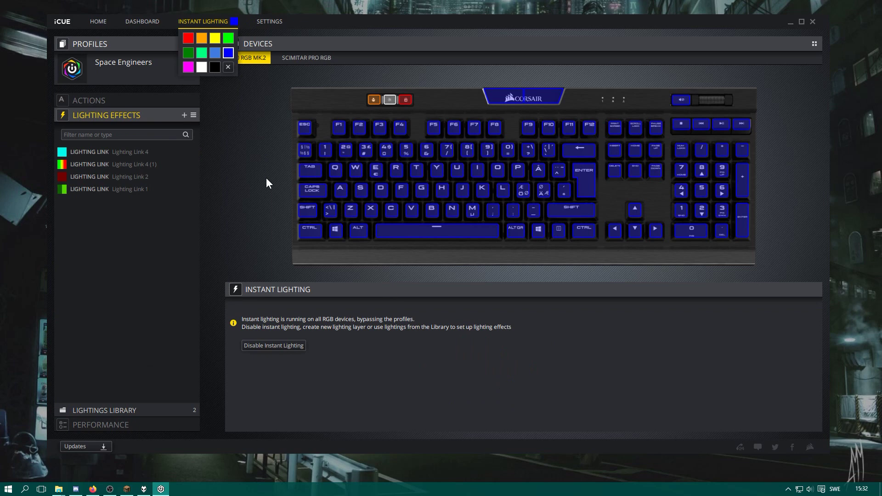
left_click(191, 38)
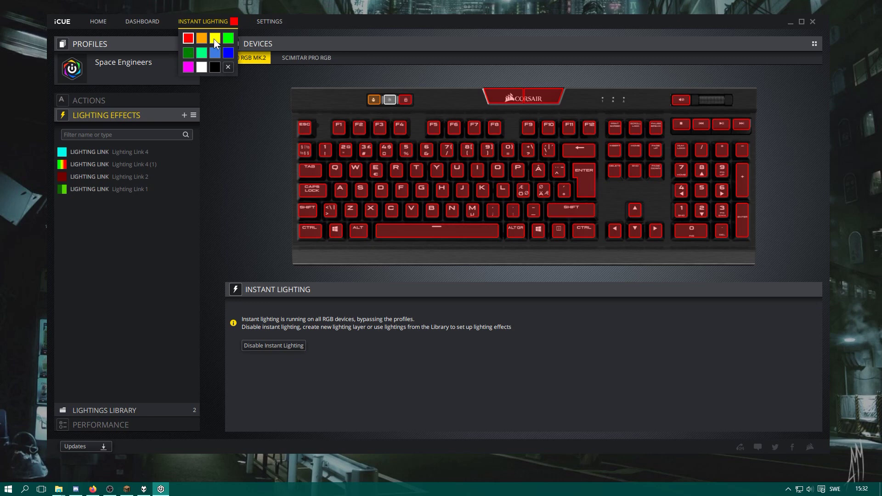
left_click(228, 67)
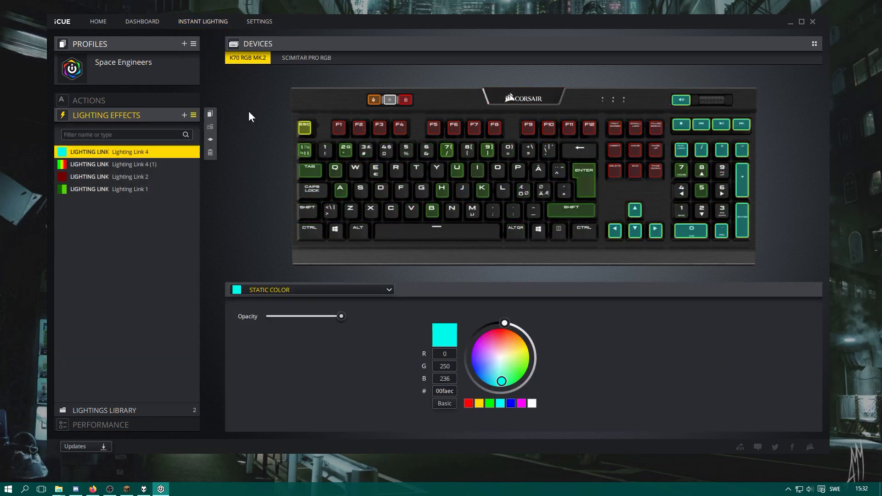
Glance at the sensor Dashboard, then return to the Scimitar Pro RGB profile view.
left_click(138, 23)
left_click(137, 23)
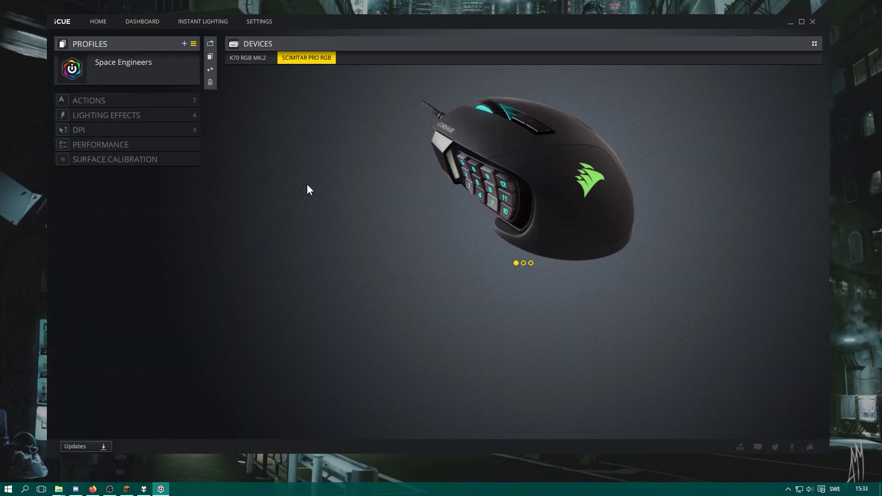